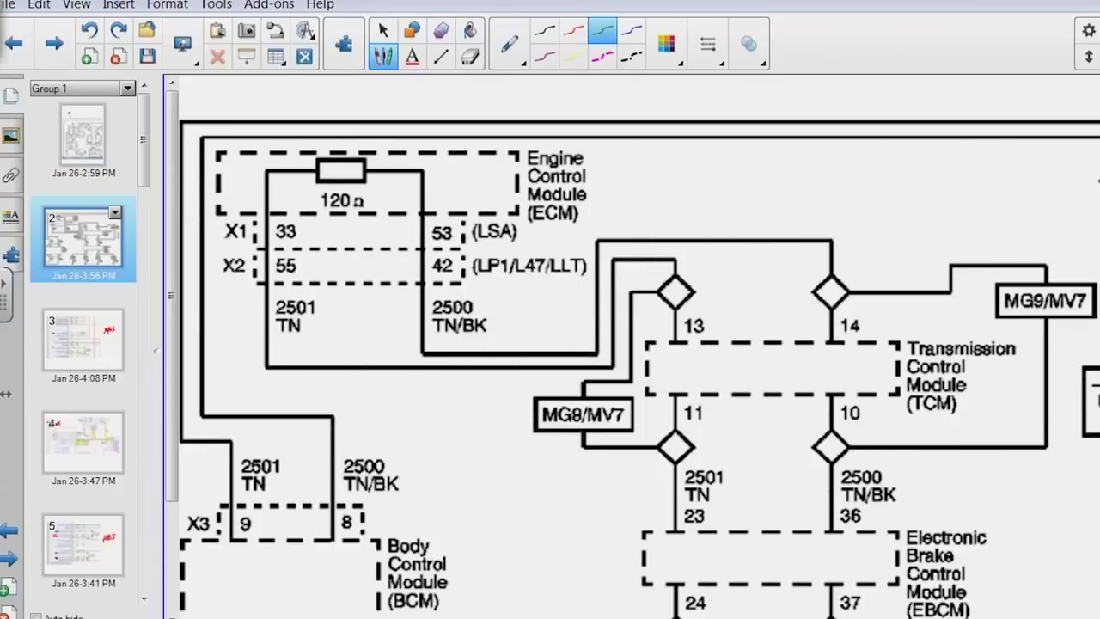
Draw a green arrow at the EBCM label and trace the pin 23/24 and 36/37 wires
{"action": "mouse_move", "coordinate": [1059, 556]}
{"action": "left_mouse_down"}
{"action": "mouse_move", "coordinate": [980, 563]}
{"action": "mouse_move", "coordinate": [1001, 576]}
{"action": "left_mouse_up"}
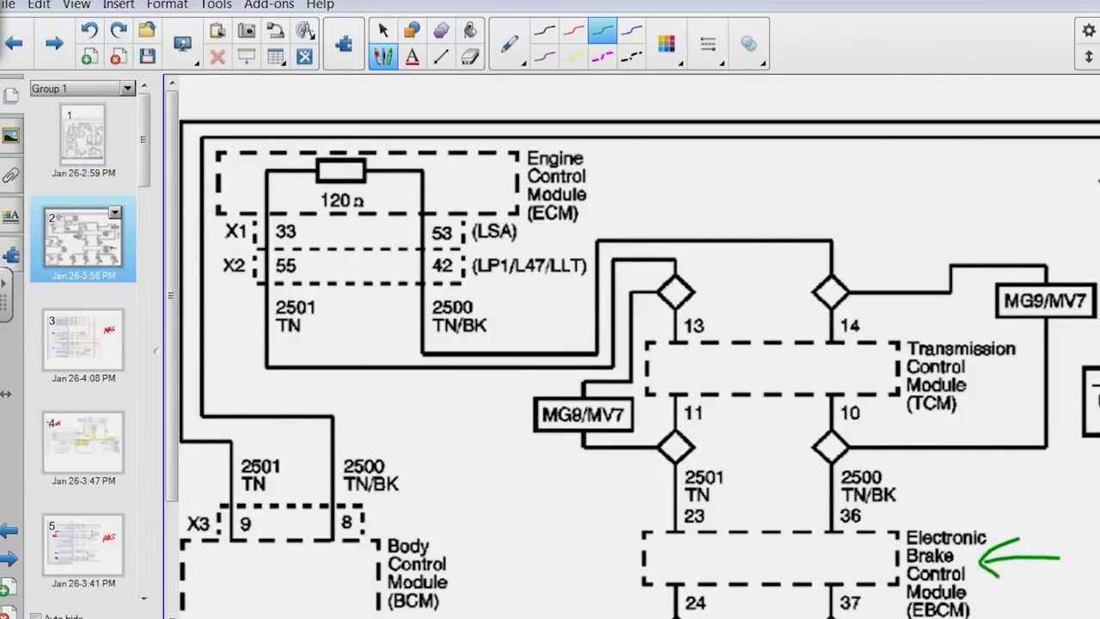
{"action": "left_click_drag", "start_coordinate": [830, 589], "coordinate": [830, 618]}
{"action": "left_click_drag", "start_coordinate": [674, 618], "coordinate": [674, 586]}
{"action": "left_click_drag", "start_coordinate": [679, 533], "coordinate": [680, 480]}
{"action": "left_click_drag", "start_coordinate": [834, 544], "coordinate": [832, 479]}
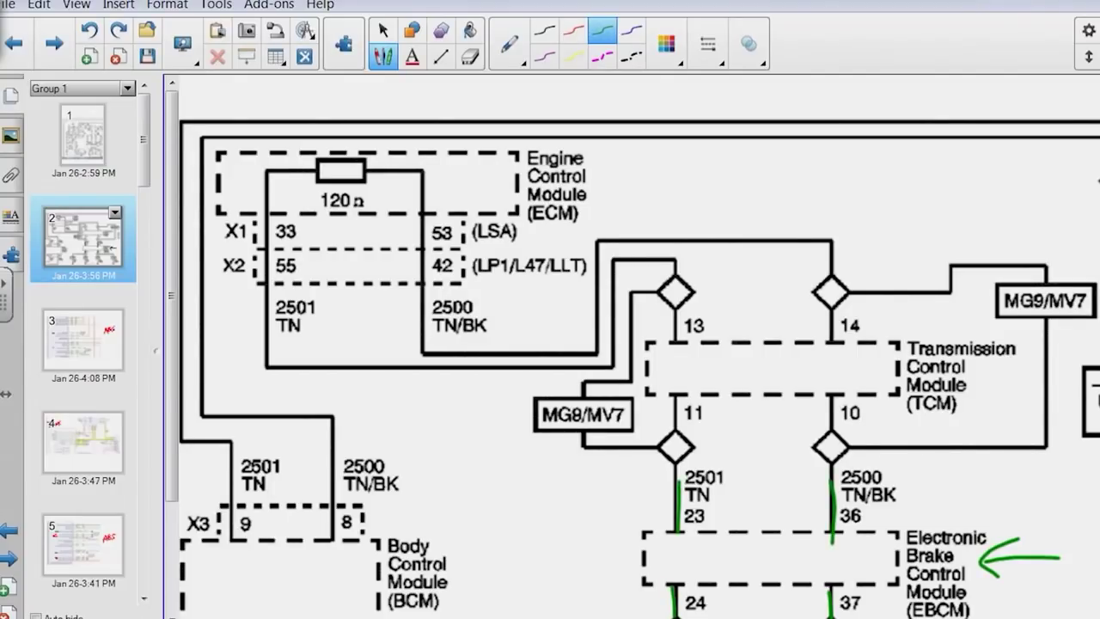
Scribble a green mark inside the EBCM box and join it to the pin 23/24 and 36/37 traces
{"action": "mouse_move", "coordinate": [735, 564]}
{"action": "left_mouse_down"}
{"action": "mouse_move", "coordinate": [746, 540]}
{"action": "mouse_move", "coordinate": [780, 563]}
{"action": "mouse_move", "coordinate": [731, 568]}
{"action": "mouse_move", "coordinate": [760, 546]}
{"action": "mouse_move", "coordinate": [750, 567]}
{"action": "left_mouse_up"}
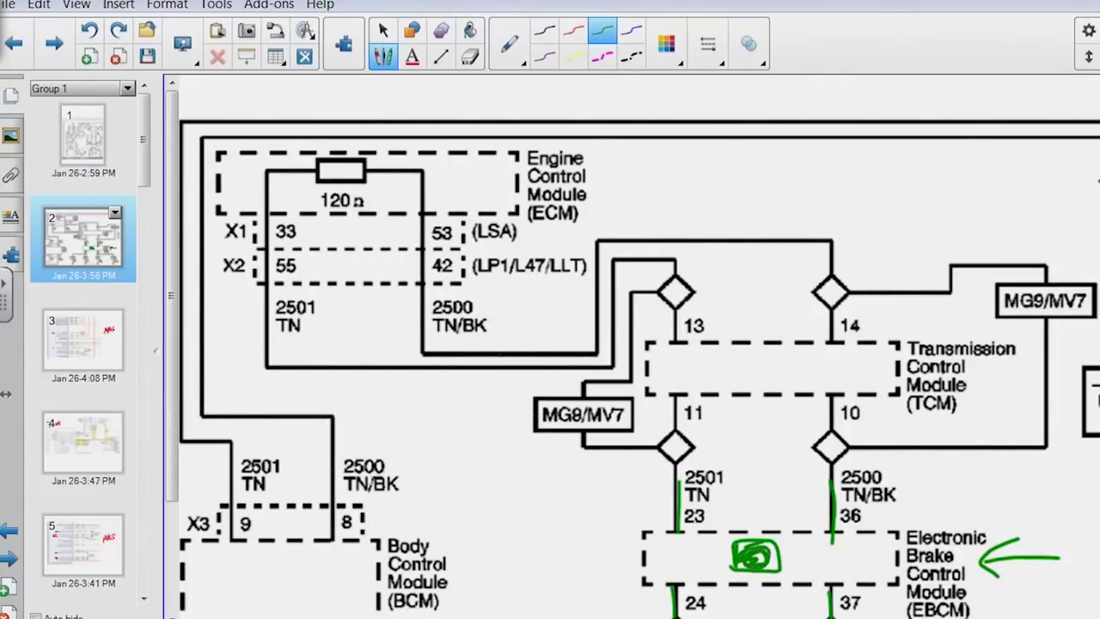
{"action": "mouse_move", "coordinate": [673, 577]}
{"action": "left_mouse_down"}
{"action": "mouse_move", "coordinate": [675, 603]}
{"action": "mouse_move", "coordinate": [709, 561]}
{"action": "mouse_move", "coordinate": [775, 571]}
{"action": "left_mouse_up"}
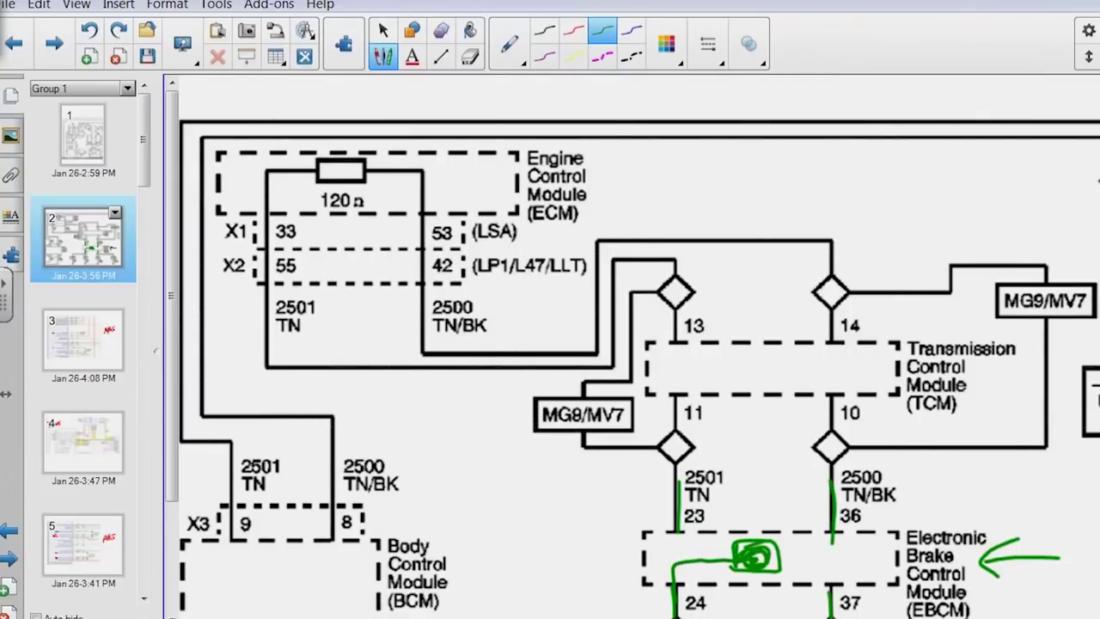
{"action": "mouse_move", "coordinate": [678, 531]}
{"action": "left_mouse_down"}
{"action": "mouse_move", "coordinate": [690, 539]}
{"action": "mouse_move", "coordinate": [677, 562]}
{"action": "mouse_move", "coordinate": [675, 519]}
{"action": "mouse_move", "coordinate": [675, 564]}
{"action": "left_mouse_up"}
{"action": "left_click_drag", "start_coordinate": [832, 526], "coordinate": [833, 598]}
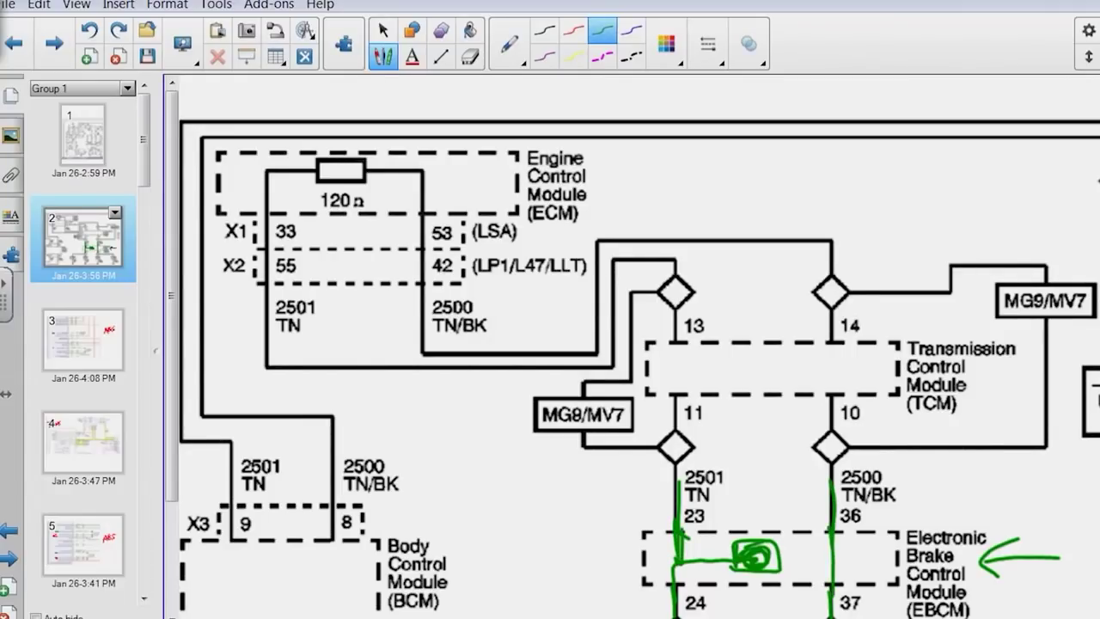
{"action": "mouse_move", "coordinate": [797, 556]}
{"action": "left_mouse_down"}
{"action": "mouse_move", "coordinate": [830, 555]}
{"action": "mouse_move", "coordinate": [800, 556]}
{"action": "left_mouse_up"}
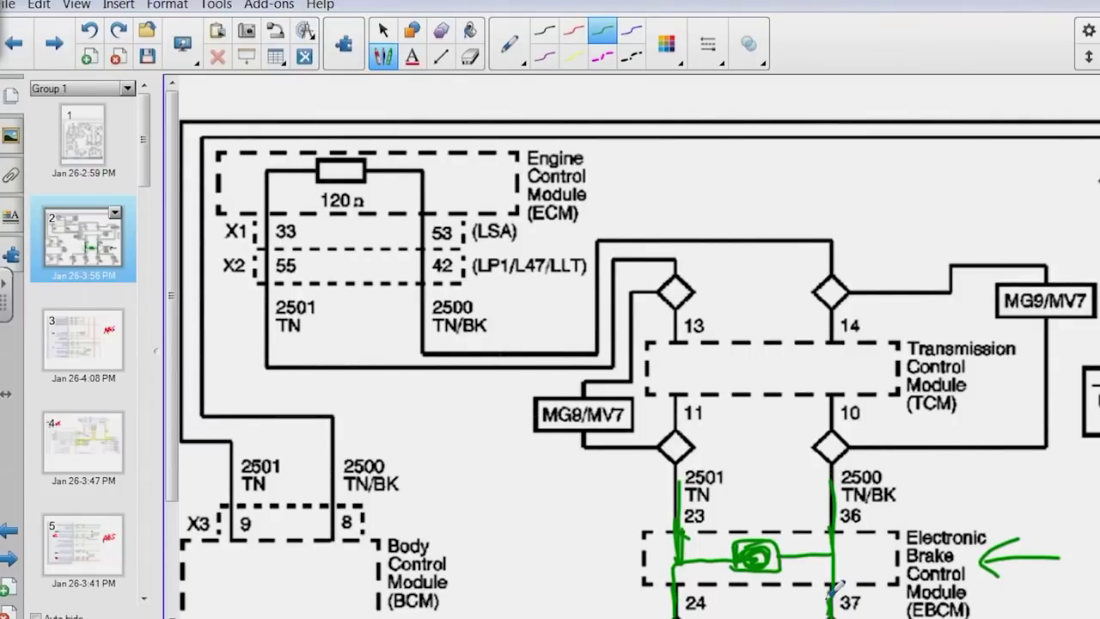
Draw green up/down arrows left of the EBCM, extend the traces, and add a down arrow onto the scribble
{"action": "mouse_move", "coordinate": [600, 570]}
{"action": "left_mouse_down"}
{"action": "mouse_move", "coordinate": [599, 504]}
{"action": "mouse_move", "coordinate": [608, 517]}
{"action": "mouse_move", "coordinate": [553, 569]}
{"action": "mouse_move", "coordinate": [573, 544]}
{"action": "left_mouse_up"}
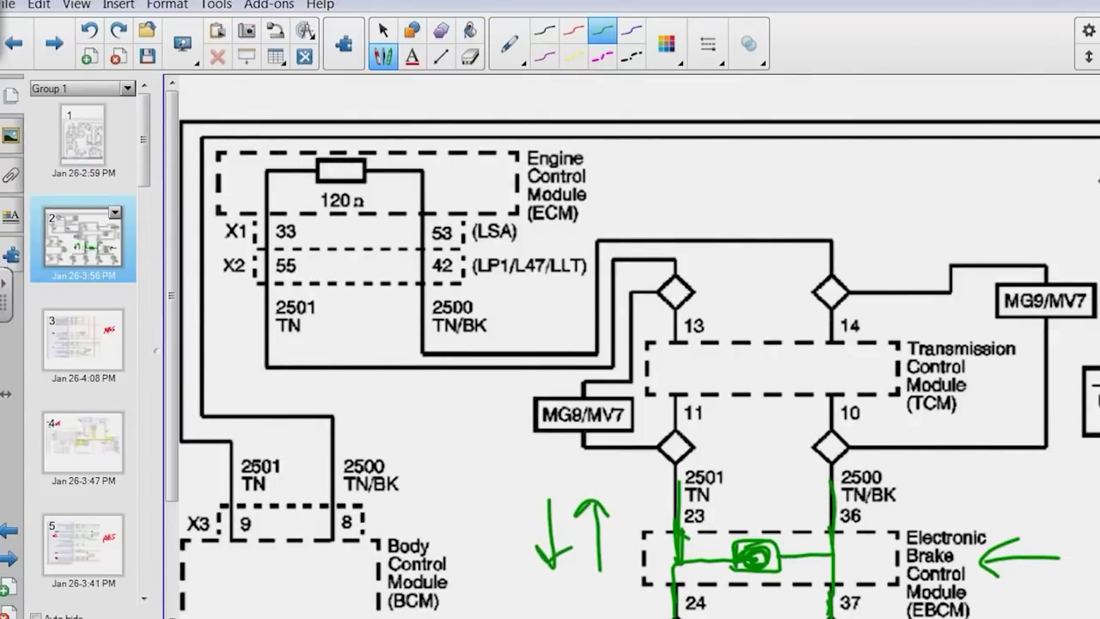
{"action": "left_click_drag", "start_coordinate": [671, 599], "coordinate": [671, 617]}
{"action": "left_click_drag", "start_coordinate": [823, 599], "coordinate": [829, 615]}
{"action": "left_click_drag", "start_coordinate": [746, 482], "coordinate": [748, 526]}
{"action": "mouse_move", "coordinate": [737, 506]}
{"action": "left_mouse_down"}
{"action": "mouse_move", "coordinate": [748, 526]}
{"action": "mouse_move", "coordinate": [768, 504]}
{"action": "left_mouse_up"}
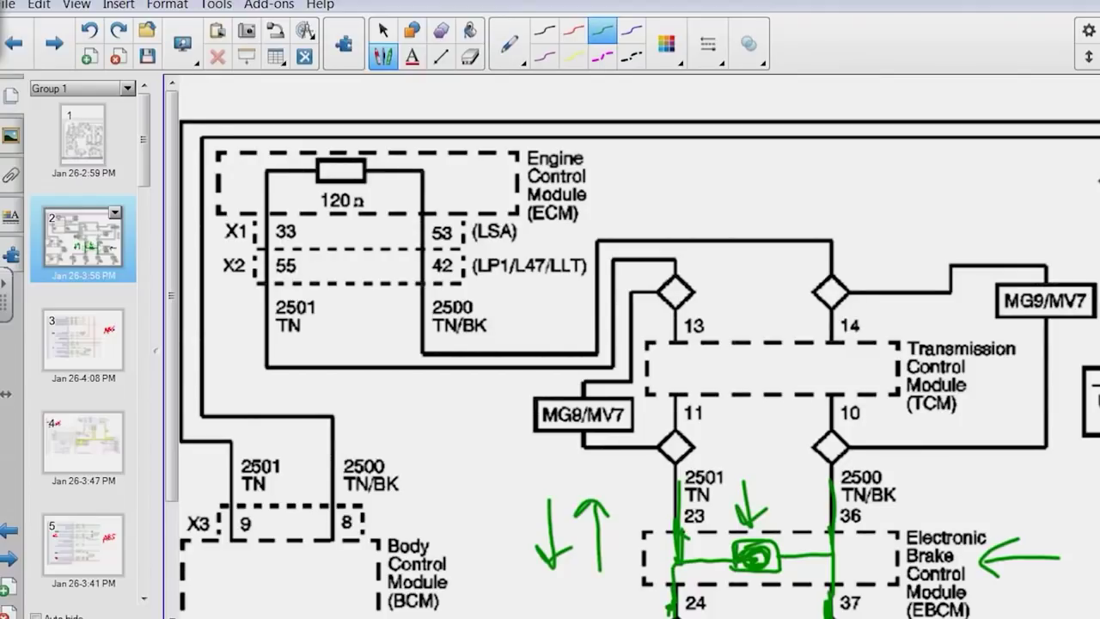
Retrace the 2500 TN/BK wire from above pin 36 down to pin 37 in green
{"action": "left_click_drag", "start_coordinate": [826, 471], "coordinate": [832, 581]}
{"action": "left_click_drag", "start_coordinate": [829, 535], "coordinate": [829, 595]}
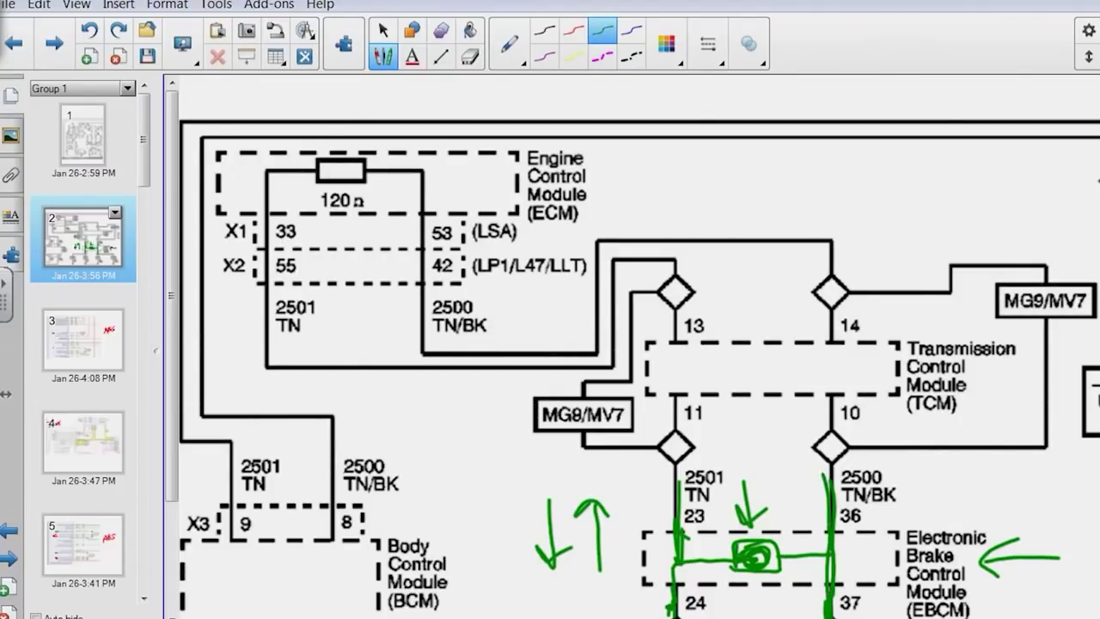
{"action": "left_click_drag", "start_coordinate": [829, 467], "coordinate": [828, 581]}
{"action": "left_click_drag", "start_coordinate": [825, 543], "coordinate": [826, 598]}
{"action": "mouse_move", "coordinate": [823, 468]}
{"action": "left_mouse_down"}
{"action": "mouse_move", "coordinate": [836, 602]}
{"action": "mouse_move", "coordinate": [834, 512]}
{"action": "left_mouse_up"}
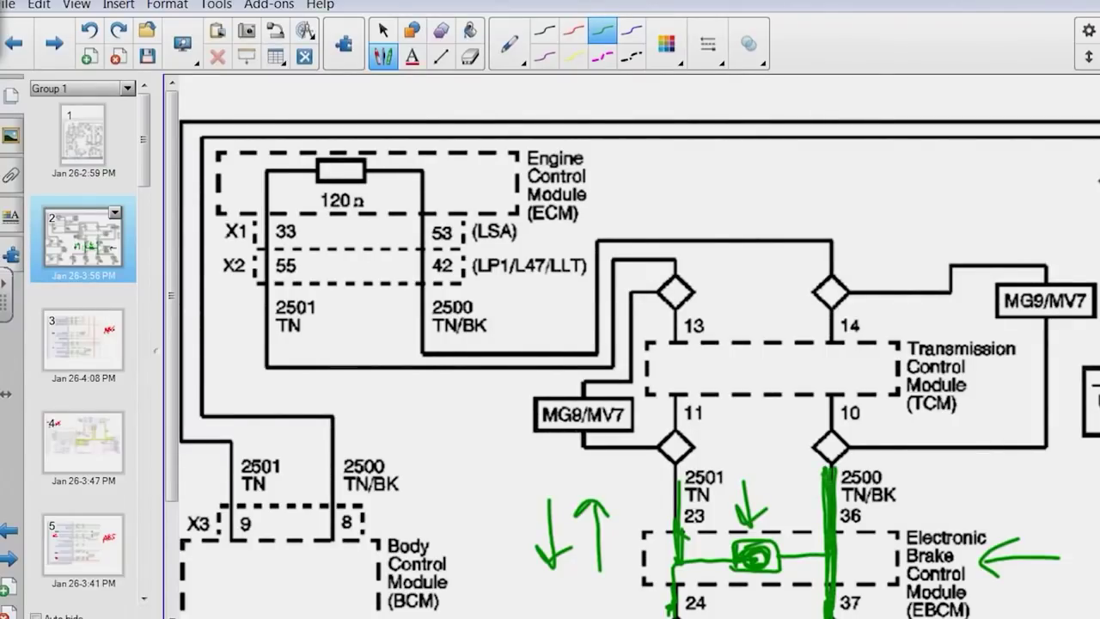
Scribble a green mark inside the TCM box and link it to pins 11, 13, 14 and 10
{"action": "left_click_drag", "start_coordinate": [729, 356], "coordinate": [731, 391]}
{"action": "mouse_move", "coordinate": [723, 351]}
{"action": "left_mouse_down"}
{"action": "mouse_move", "coordinate": [772, 389]}
{"action": "mouse_move", "coordinate": [725, 388]}
{"action": "mouse_move", "coordinate": [761, 361]}
{"action": "mouse_move", "coordinate": [747, 368]}
{"action": "left_mouse_up"}
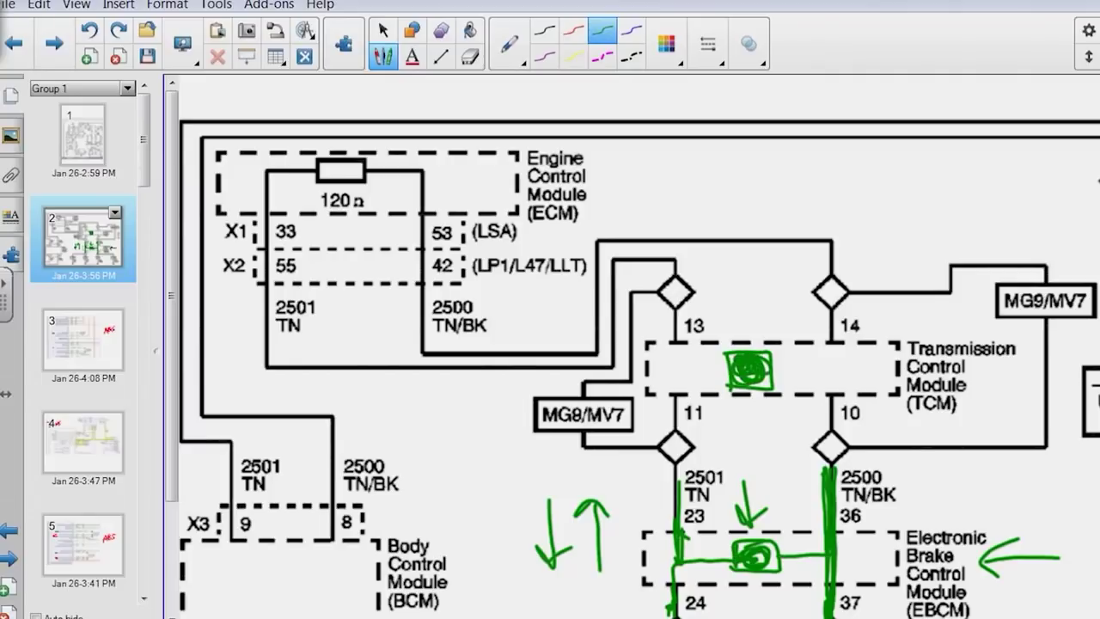
{"action": "mouse_move", "coordinate": [674, 433]}
{"action": "left_mouse_down"}
{"action": "mouse_move", "coordinate": [679, 384]}
{"action": "mouse_move", "coordinate": [728, 383]}
{"action": "mouse_move", "coordinate": [677, 354]}
{"action": "mouse_move", "coordinate": [676, 325]}
{"action": "left_mouse_up"}
{"action": "mouse_move", "coordinate": [772, 360]}
{"action": "left_mouse_down"}
{"action": "mouse_move", "coordinate": [814, 357]}
{"action": "mouse_move", "coordinate": [836, 318]}
{"action": "left_mouse_up"}
{"action": "mouse_move", "coordinate": [773, 377]}
{"action": "left_mouse_down"}
{"action": "mouse_move", "coordinate": [829, 380]}
{"action": "mouse_move", "coordinate": [833, 434]}
{"action": "left_mouse_up"}
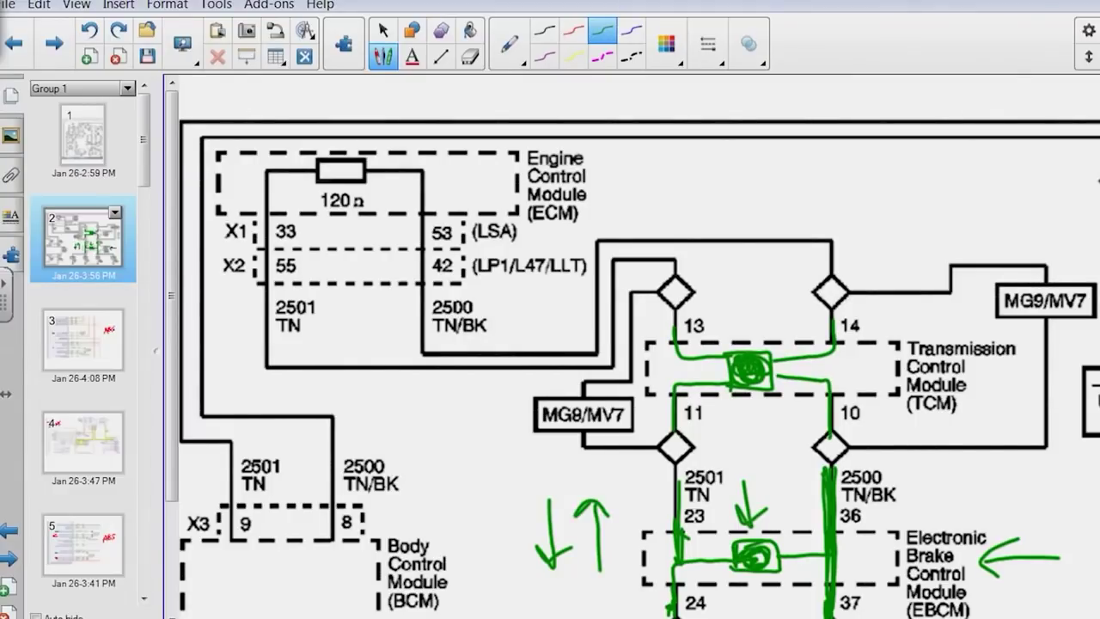
Add green arrows toward pin 14 and the EBCM, and retrace the pin 10, 36–37 and 23–24 wires
{"action": "mouse_move", "coordinate": [943, 215]}
{"action": "left_mouse_down"}
{"action": "mouse_move", "coordinate": [849, 348]}
{"action": "mouse_move", "coordinate": [891, 327]}
{"action": "left_mouse_up"}
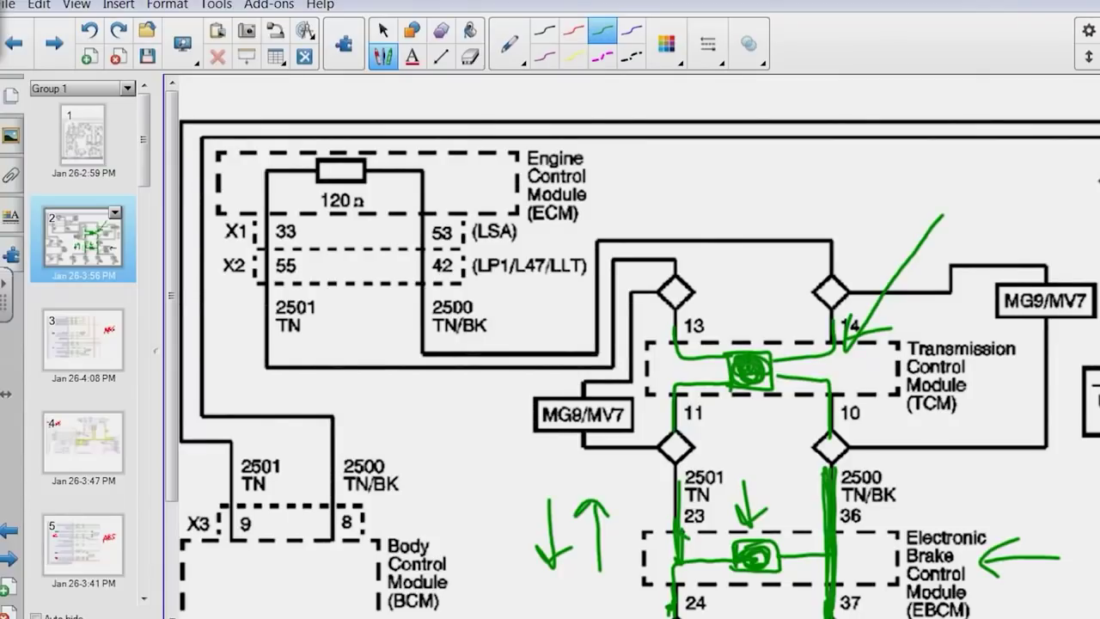
{"action": "mouse_move", "coordinate": [491, 593]}
{"action": "left_mouse_down"}
{"action": "mouse_move", "coordinate": [647, 573]}
{"action": "mouse_move", "coordinate": [614, 597]}
{"action": "left_mouse_up"}
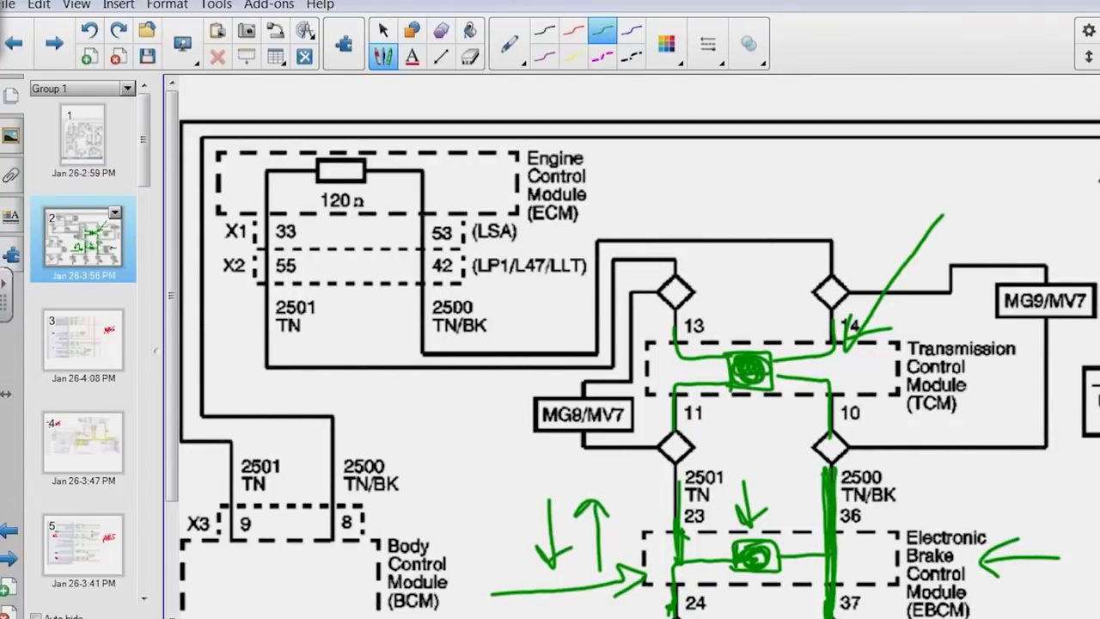
{"action": "mouse_move", "coordinate": [828, 434]}
{"action": "left_mouse_down"}
{"action": "mouse_move", "coordinate": [801, 386]}
{"action": "mouse_move", "coordinate": [772, 375]}
{"action": "mouse_move", "coordinate": [829, 308]}
{"action": "mouse_move", "coordinate": [825, 280]}
{"action": "left_mouse_up"}
{"action": "mouse_move", "coordinate": [821, 525]}
{"action": "left_mouse_down"}
{"action": "mouse_move", "coordinate": [822, 581]}
{"action": "mouse_move", "coordinate": [822, 469]}
{"action": "mouse_move", "coordinate": [827, 607]}
{"action": "left_mouse_up"}
{"action": "mouse_move", "coordinate": [823, 553]}
{"action": "left_mouse_down"}
{"action": "mouse_move", "coordinate": [674, 556]}
{"action": "mouse_move", "coordinate": [729, 551]}
{"action": "left_mouse_up"}
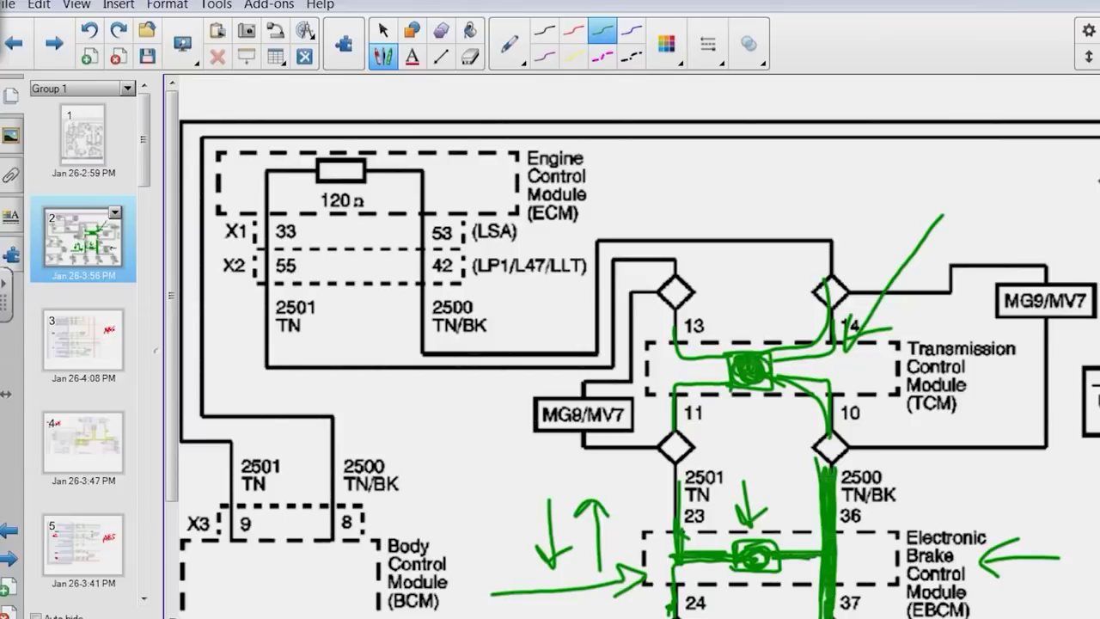
{"action": "mouse_move", "coordinate": [677, 477]}
{"action": "left_mouse_down"}
{"action": "mouse_move", "coordinate": [667, 609]}
{"action": "mouse_move", "coordinate": [664, 473]}
{"action": "left_mouse_up"}
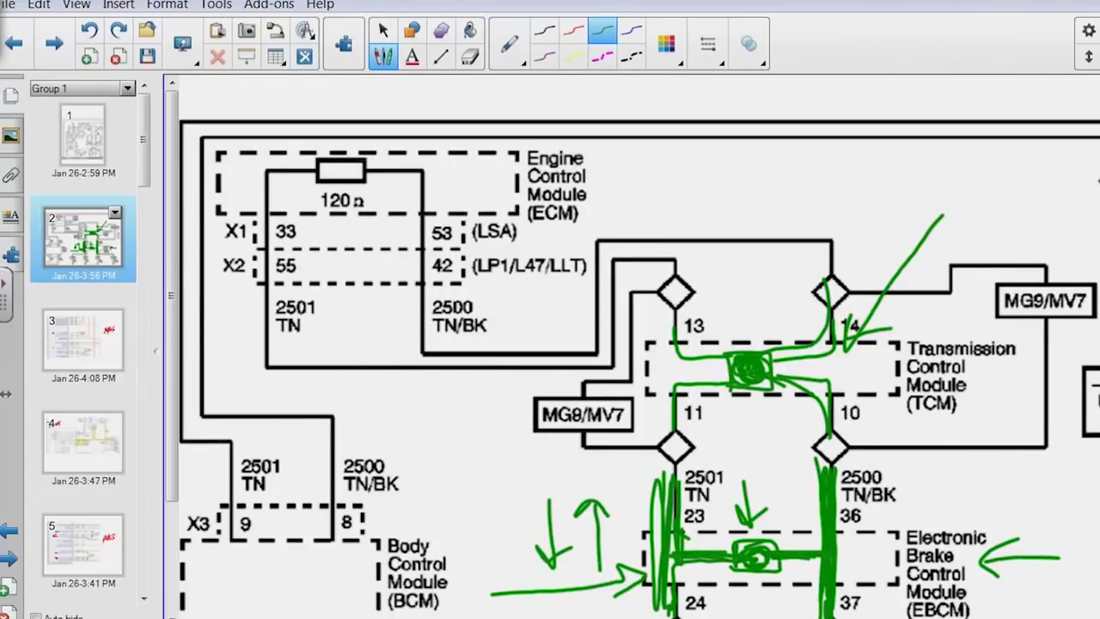
Draw green rays around the EBCM scribble
{"action": "left_click_drag", "start_coordinate": [724, 520], "coordinate": [745, 550]}
{"action": "left_click_drag", "start_coordinate": [761, 573], "coordinate": [781, 600]}
{"action": "left_click_drag", "start_coordinate": [774, 517], "coordinate": [769, 528]}
{"action": "left_click_drag", "start_coordinate": [739, 573], "coordinate": [724, 593]}
{"action": "left_click_drag", "start_coordinate": [776, 517], "coordinate": [757, 538]}
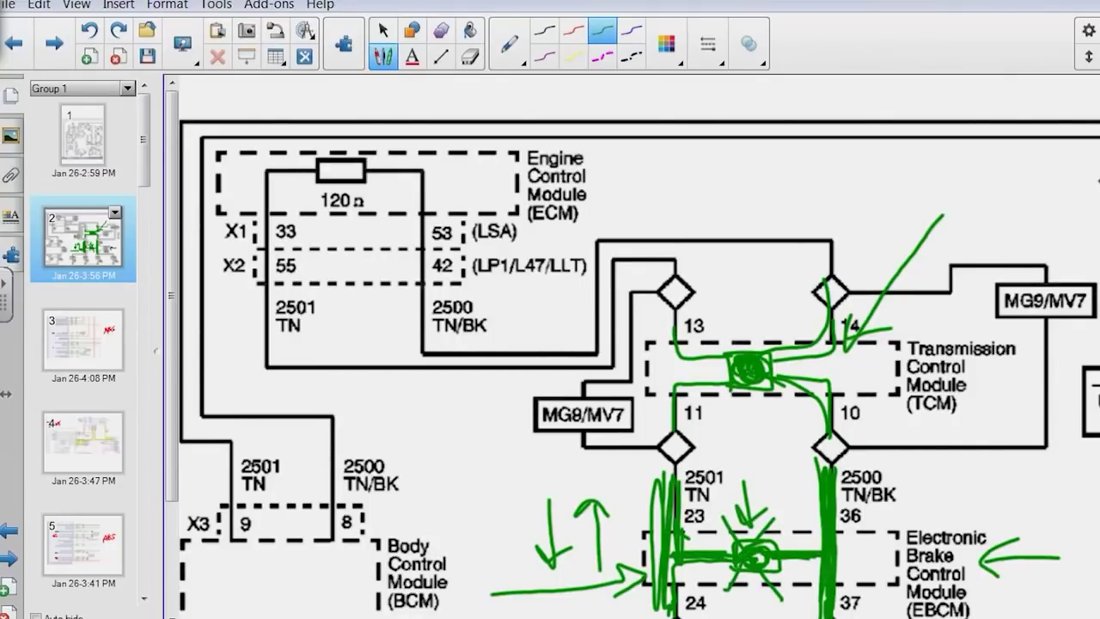
Circle the TCM and ECM labels and the TCM scribble, then erase most of the green ink
{"action": "mouse_move", "coordinate": [1059, 370]}
{"action": "left_mouse_down"}
{"action": "mouse_move", "coordinate": [1017, 396]}
{"action": "mouse_move", "coordinate": [978, 337]}
{"action": "left_mouse_up"}
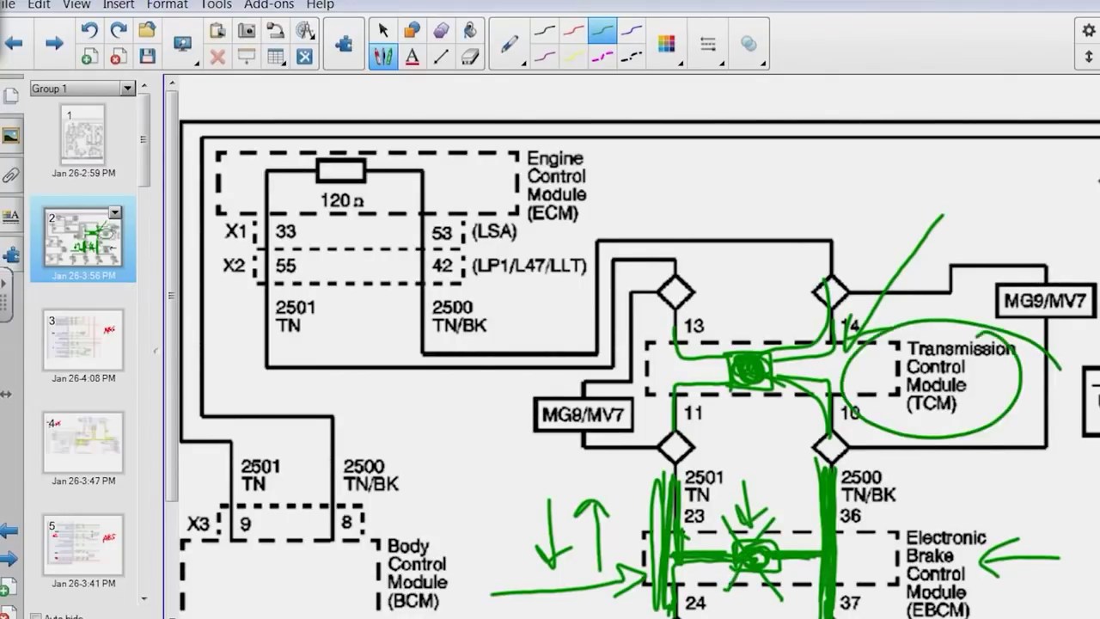
{"action": "mouse_move", "coordinate": [645, 156]}
{"action": "left_mouse_down"}
{"action": "mouse_move", "coordinate": [593, 225]}
{"action": "mouse_move", "coordinate": [603, 127]}
{"action": "left_mouse_up"}
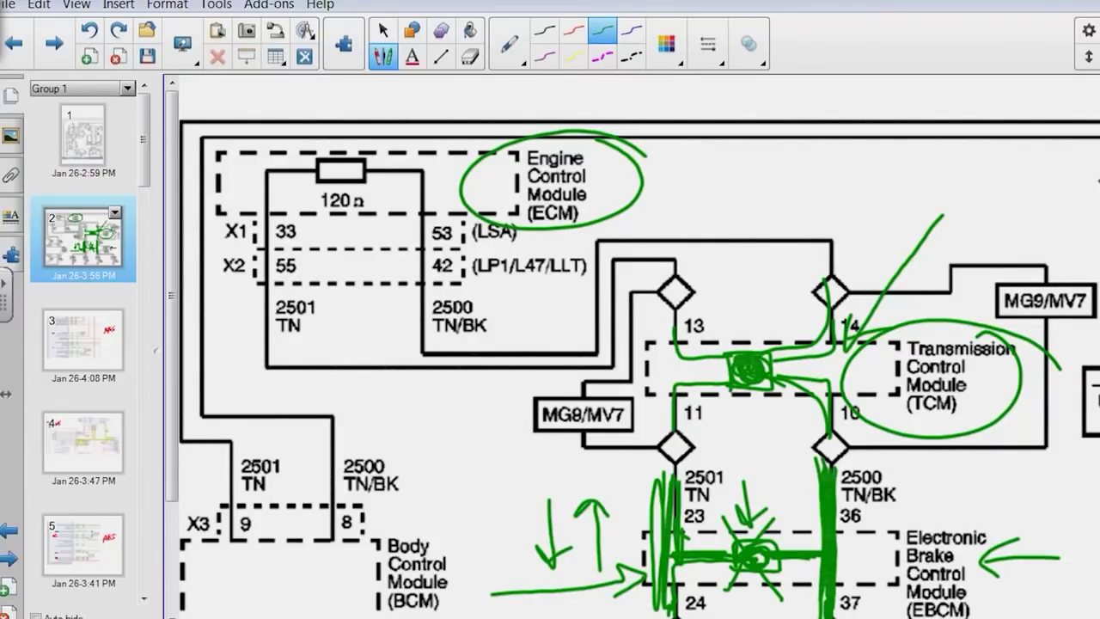
{"action": "mouse_move", "coordinate": [817, 348]}
{"action": "left_mouse_down"}
{"action": "mouse_move", "coordinate": [756, 400]}
{"action": "mouse_move", "coordinate": [806, 376]}
{"action": "left_mouse_up"}
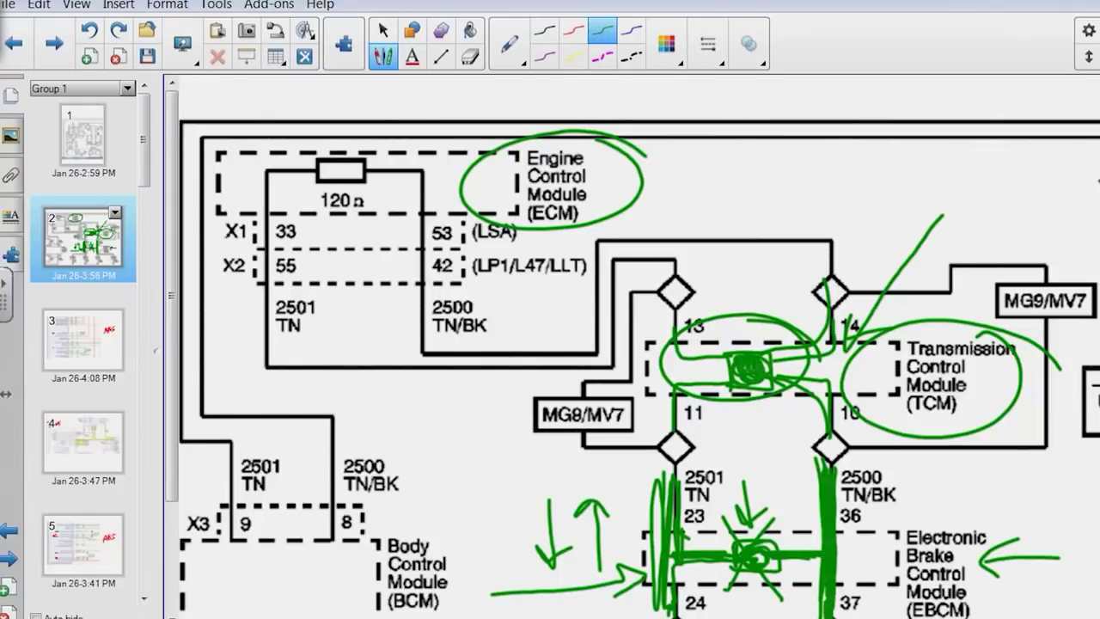
{"action": "left_click", "coordinate": [469, 56]}
{"action": "mouse_move", "coordinate": [636, 164]}
{"action": "left_mouse_down"}
{"action": "mouse_move", "coordinate": [528, 153]}
{"action": "mouse_move", "coordinate": [596, 221]}
{"action": "mouse_move", "coordinate": [533, 358]}
{"action": "mouse_move", "coordinate": [786, 381]}
{"action": "mouse_move", "coordinate": [658, 589]}
{"action": "mouse_move", "coordinate": [528, 574]}
{"action": "mouse_move", "coordinate": [868, 559]}
{"action": "mouse_move", "coordinate": [799, 490]}
{"action": "mouse_move", "coordinate": [897, 323]}
{"action": "mouse_move", "coordinate": [938, 455]}
{"action": "mouse_move", "coordinate": [1007, 557]}
{"action": "mouse_move", "coordinate": [933, 427]}
{"action": "mouse_move", "coordinate": [921, 492]}
{"action": "left_mouse_up"}
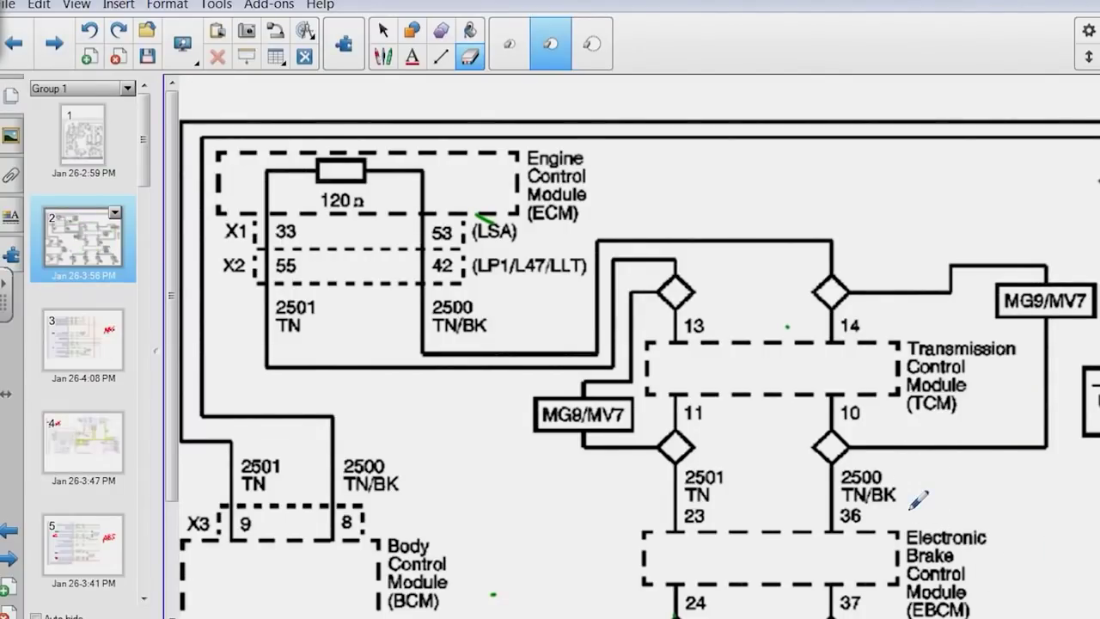
Insert a blank page 3 after the wiring diagram page
{"action": "left_click", "coordinate": [90, 56]}
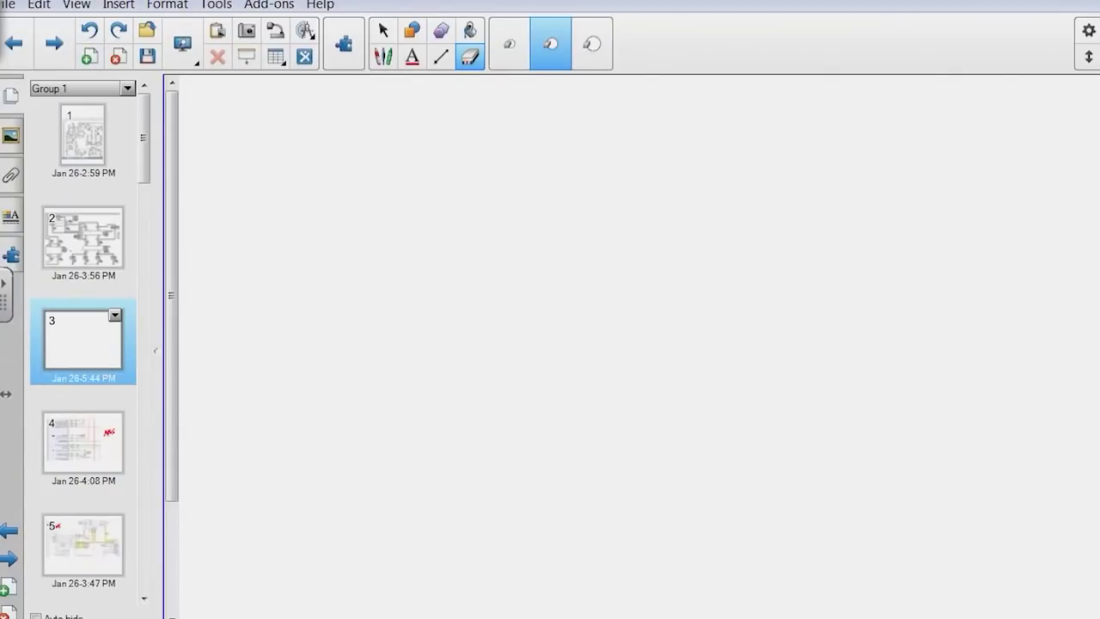
Draw three green boxes with the pen and handwrite the labels 6 and 14 to their left
{"action": "left_click", "coordinate": [383, 56]}
{"action": "mouse_move", "coordinate": [440, 133]}
{"action": "left_mouse_down"}
{"action": "mouse_move", "coordinate": [450, 238]}
{"action": "mouse_move", "coordinate": [531, 198]}
{"action": "mouse_move", "coordinate": [456, 241]}
{"action": "left_mouse_up"}
{"action": "mouse_move", "coordinate": [705, 136]}
{"action": "left_mouse_down"}
{"action": "mouse_move", "coordinate": [705, 236]}
{"action": "mouse_move", "coordinate": [722, 241]}
{"action": "left_mouse_up"}
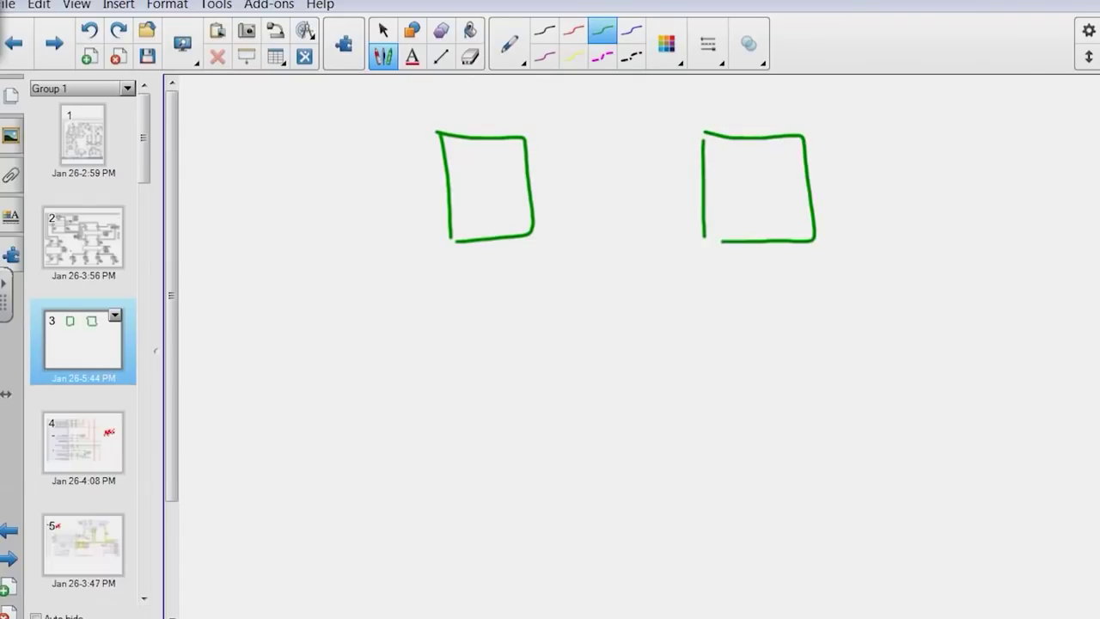
{"action": "mouse_move", "coordinate": [627, 354]}
{"action": "left_mouse_down"}
{"action": "mouse_move", "coordinate": [627, 454]}
{"action": "mouse_move", "coordinate": [728, 434]}
{"action": "mouse_move", "coordinate": [647, 451]}
{"action": "left_mouse_up"}
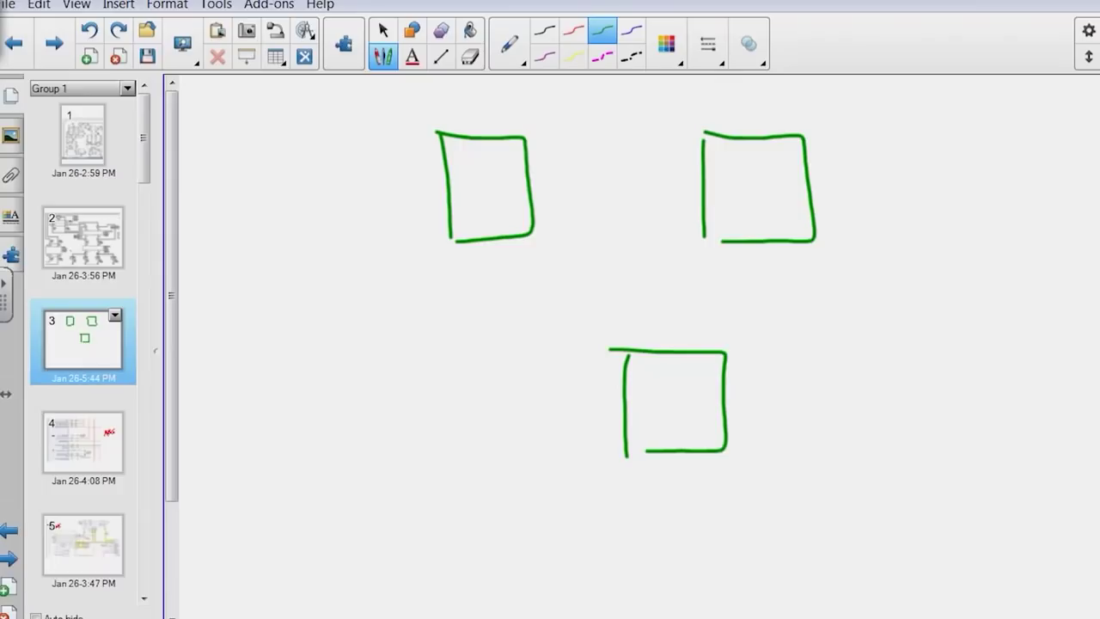
{"action": "left_click_drag", "start_coordinate": [219, 238], "coordinate": [210, 269]}
{"action": "mouse_move", "coordinate": [259, 230]}
{"action": "left_mouse_down"}
{"action": "mouse_move", "coordinate": [260, 280]}
{"action": "mouse_move", "coordinate": [304, 256]}
{"action": "left_mouse_up"}
{"action": "left_click_drag", "start_coordinate": [299, 227], "coordinate": [302, 285]}
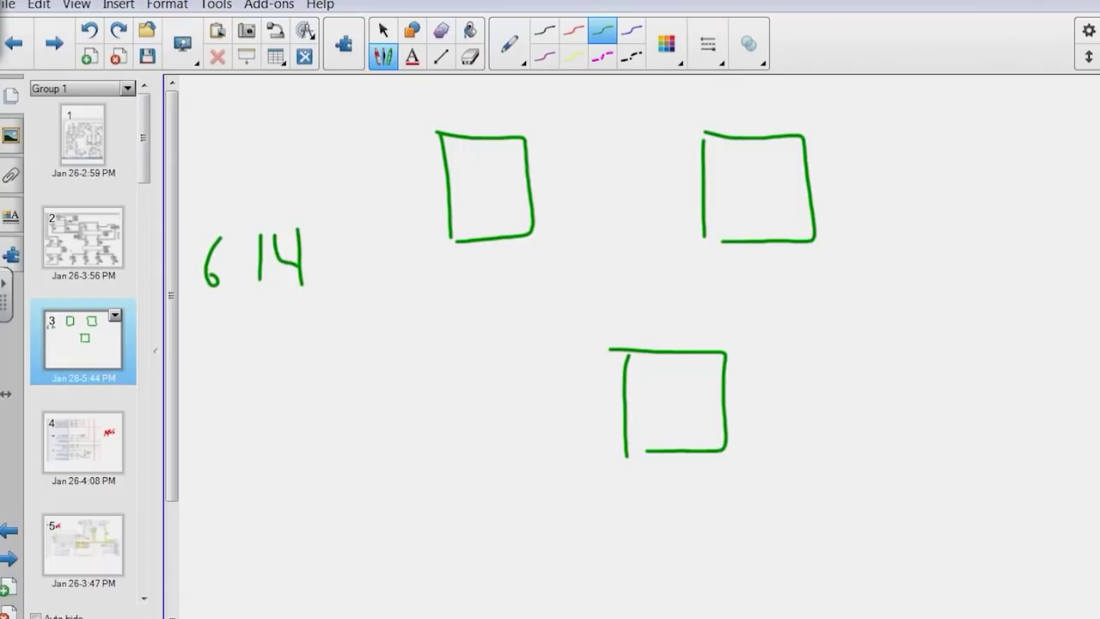
Wire 6 and the boxes with green lines, then add red wires from 14 hopping the green ones
{"action": "mouse_move", "coordinate": [215, 309]}
{"action": "left_mouse_down"}
{"action": "mouse_move", "coordinate": [227, 434]}
{"action": "mouse_move", "coordinate": [623, 414]}
{"action": "left_mouse_up"}
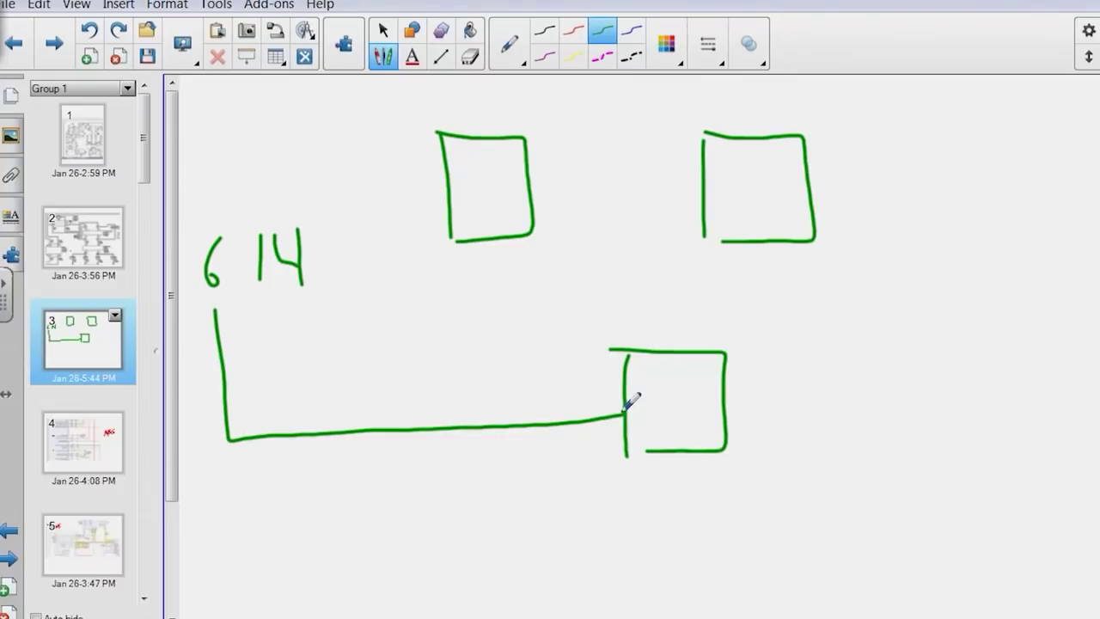
{"action": "left_click_drag", "start_coordinate": [488, 233], "coordinate": [512, 423]}
{"action": "mouse_move", "coordinate": [494, 288]}
{"action": "left_mouse_down"}
{"action": "mouse_move", "coordinate": [618, 286]}
{"action": "mouse_move", "coordinate": [729, 243]}
{"action": "left_mouse_up"}
{"action": "left_click", "coordinate": [573, 30]}
{"action": "mouse_move", "coordinate": [284, 288]}
{"action": "left_mouse_down"}
{"action": "mouse_move", "coordinate": [473, 377]}
{"action": "mouse_move", "coordinate": [622, 380]}
{"action": "left_mouse_up"}
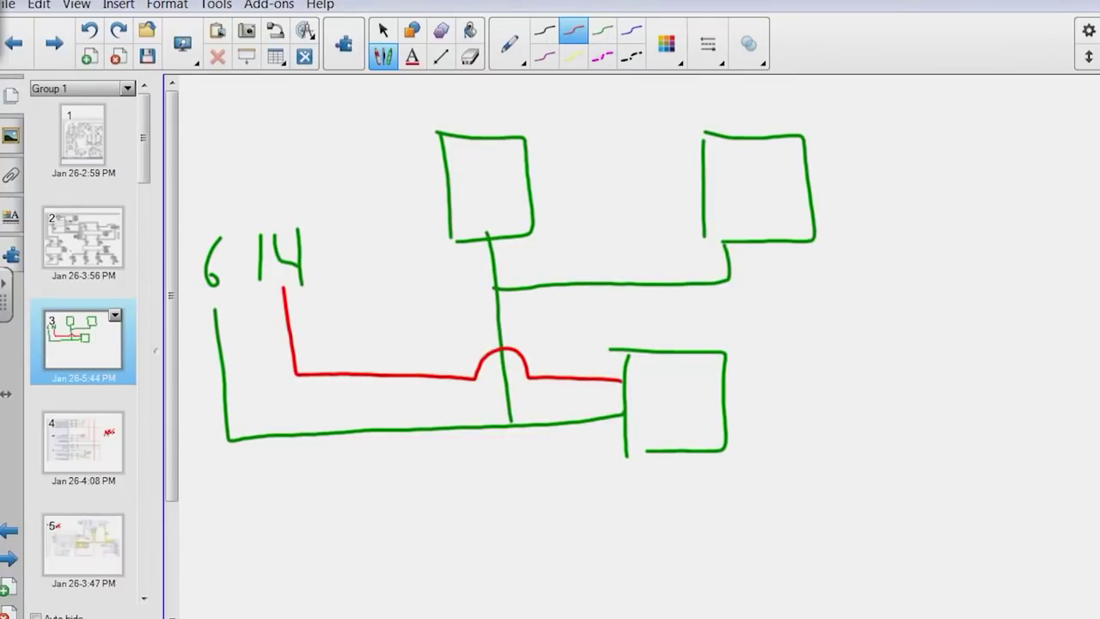
{"action": "left_click_drag", "start_coordinate": [460, 241], "coordinate": [462, 376]}
{"action": "mouse_move", "coordinate": [461, 271]}
{"action": "left_mouse_down"}
{"action": "mouse_move", "coordinate": [678, 263]}
{"action": "mouse_move", "coordinate": [706, 234]}
{"action": "left_mouse_up"}
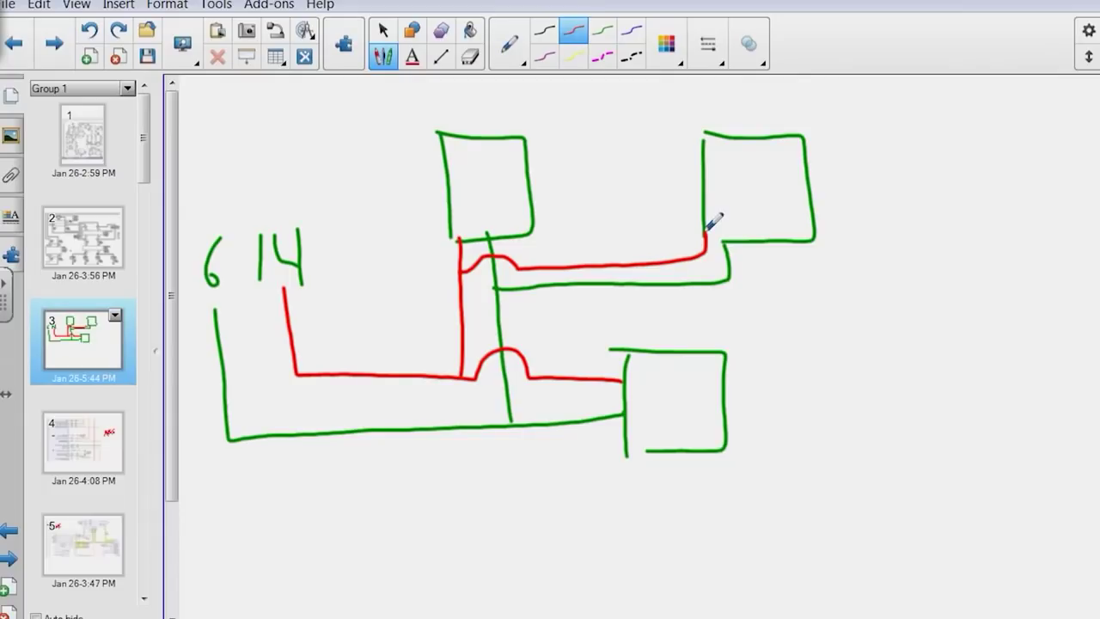
Extend the page and draw three red boxes below with a red 614 label
{"action": "scroll", "coordinate": [533, 344], "scroll_direction": "down", "scroll_amount": 3}
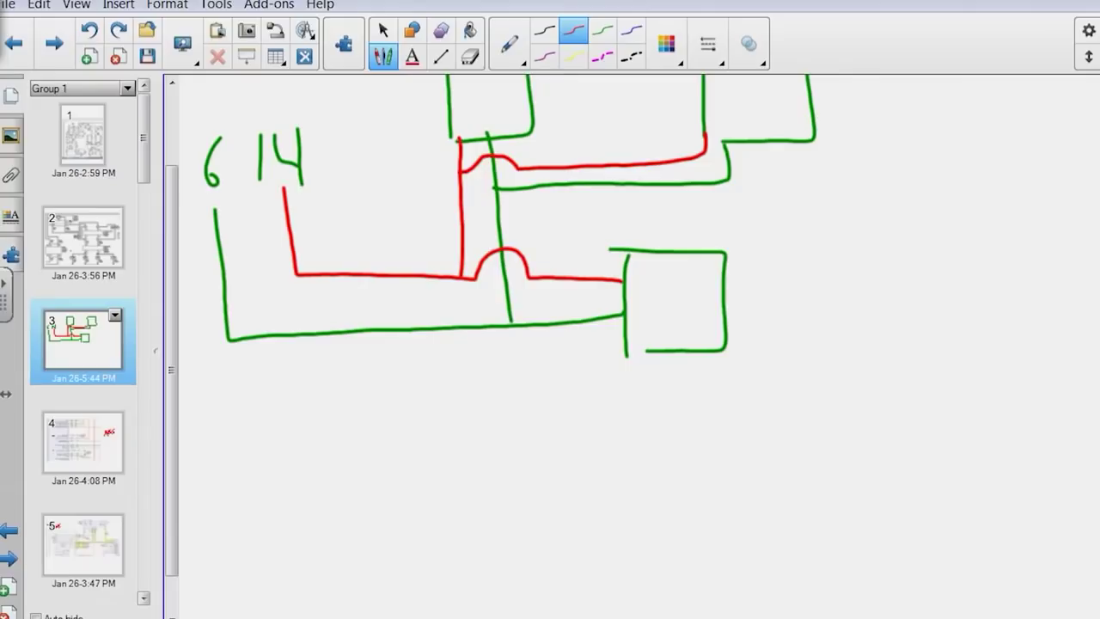
{"action": "scroll", "coordinate": [477, 344], "scroll_direction": "down", "scroll_amount": 2}
{"action": "mouse_move", "coordinate": [422, 411]}
{"action": "left_mouse_down"}
{"action": "mouse_move", "coordinate": [424, 494]}
{"action": "mouse_move", "coordinate": [503, 477]}
{"action": "mouse_move", "coordinate": [434, 487]}
{"action": "left_mouse_up"}
{"action": "mouse_move", "coordinate": [673, 411]}
{"action": "left_mouse_down"}
{"action": "mouse_move", "coordinate": [681, 484]}
{"action": "mouse_move", "coordinate": [764, 482]}
{"action": "mouse_move", "coordinate": [685, 487]}
{"action": "left_mouse_up"}
{"action": "left_click", "coordinate": [649, 606]}
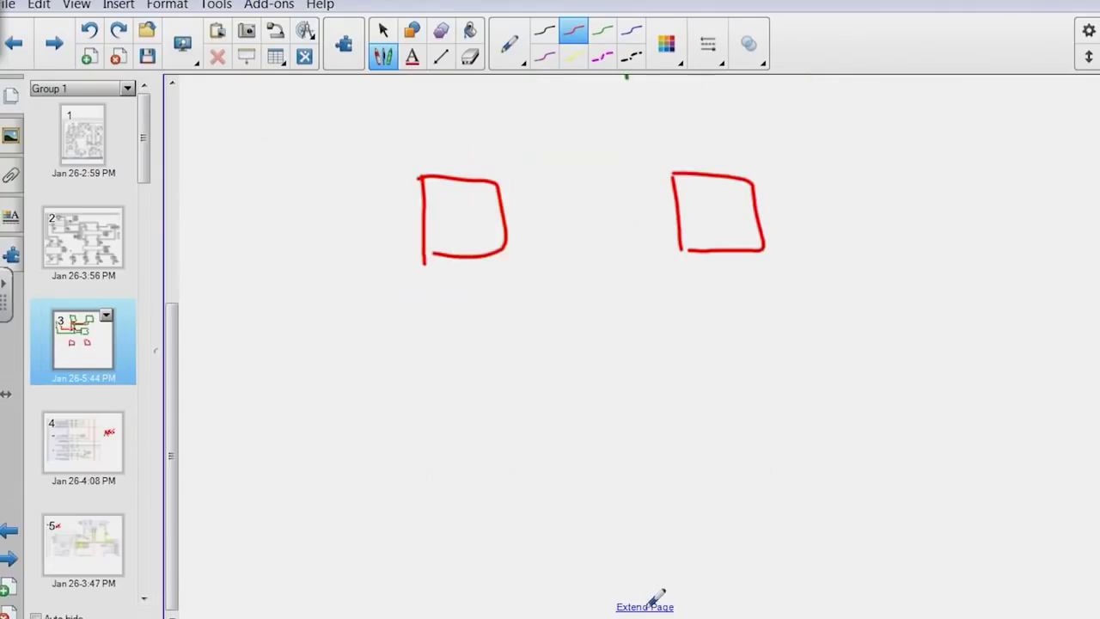
{"action": "mouse_move", "coordinate": [560, 343]}
{"action": "left_mouse_down"}
{"action": "mouse_move", "coordinate": [567, 429]}
{"action": "mouse_move", "coordinate": [586, 441]}
{"action": "left_mouse_up"}
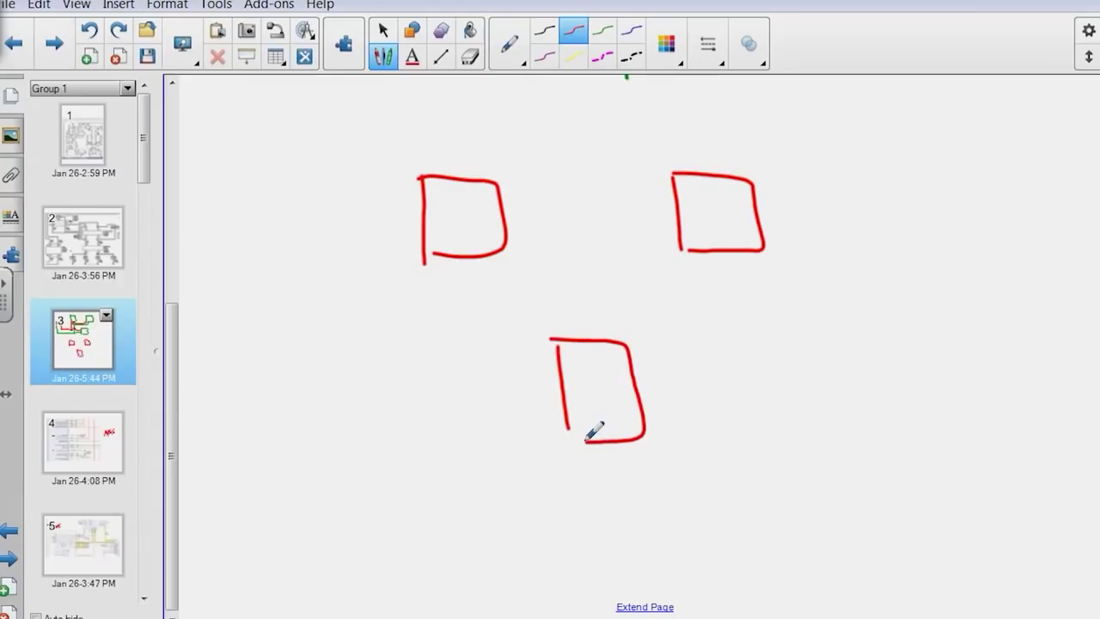
{"action": "mouse_move", "coordinate": [203, 265]}
{"action": "left_mouse_down"}
{"action": "mouse_move", "coordinate": [197, 297]}
{"action": "mouse_move", "coordinate": [228, 289]}
{"action": "mouse_move", "coordinate": [232, 311]}
{"action": "left_mouse_up"}
{"action": "mouse_move", "coordinate": [256, 263]}
{"action": "left_mouse_down"}
{"action": "mouse_move", "coordinate": [273, 287]}
{"action": "mouse_move", "coordinate": [270, 310]}
{"action": "left_mouse_up"}
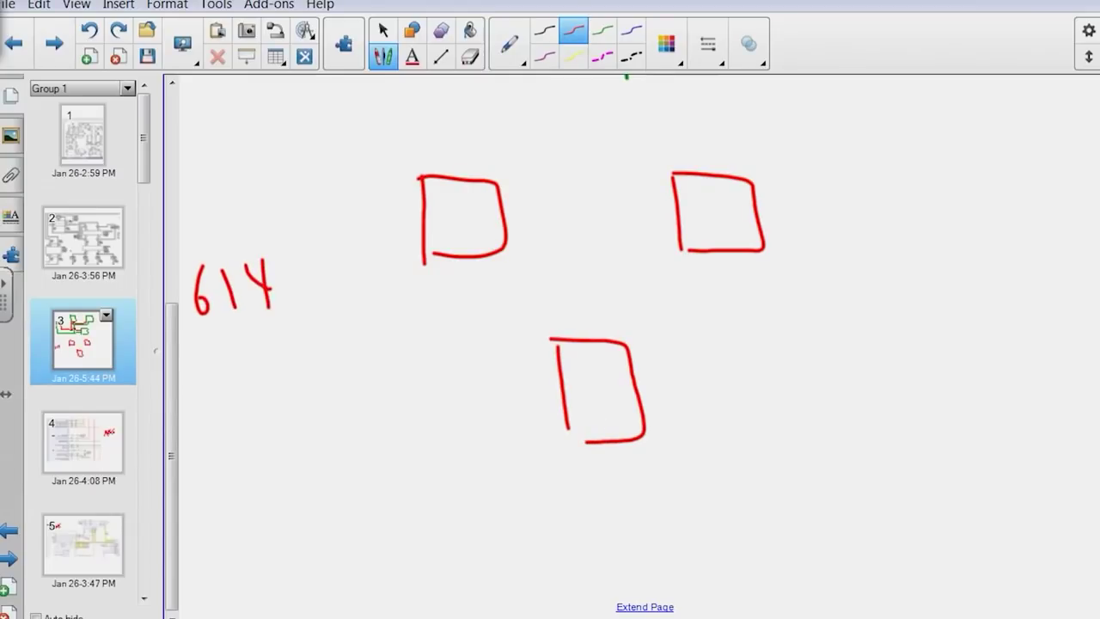
Connect 614 and the three boxes with red wires, then parallel green wires
{"action": "mouse_move", "coordinate": [207, 328]}
{"action": "left_mouse_down"}
{"action": "mouse_move", "coordinate": [213, 379]}
{"action": "mouse_move", "coordinate": [307, 435]}
{"action": "mouse_move", "coordinate": [567, 421]}
{"action": "left_mouse_up"}
{"action": "left_click_drag", "start_coordinate": [588, 339], "coordinate": [445, 255]}
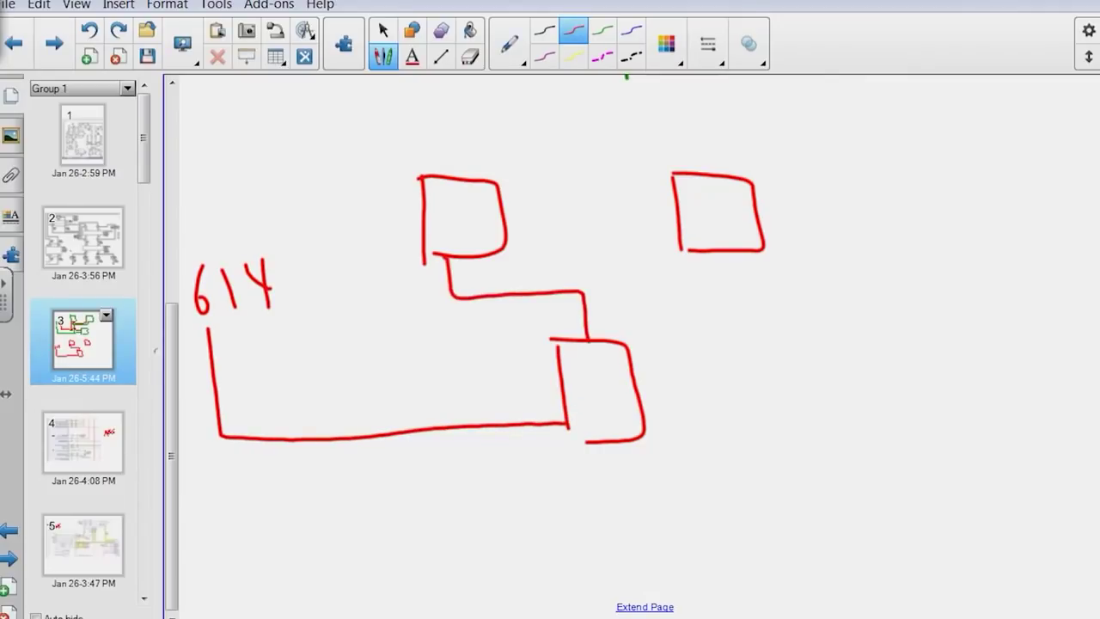
{"action": "left_click_drag", "start_coordinate": [509, 226], "coordinate": [685, 226]}
{"action": "left_click", "coordinate": [603, 31]}
{"action": "mouse_move", "coordinate": [251, 320]}
{"action": "left_mouse_down"}
{"action": "mouse_move", "coordinate": [525, 386]}
{"action": "mouse_move", "coordinate": [560, 384]}
{"action": "left_mouse_up"}
{"action": "left_click_drag", "start_coordinate": [623, 342], "coordinate": [479, 256]}
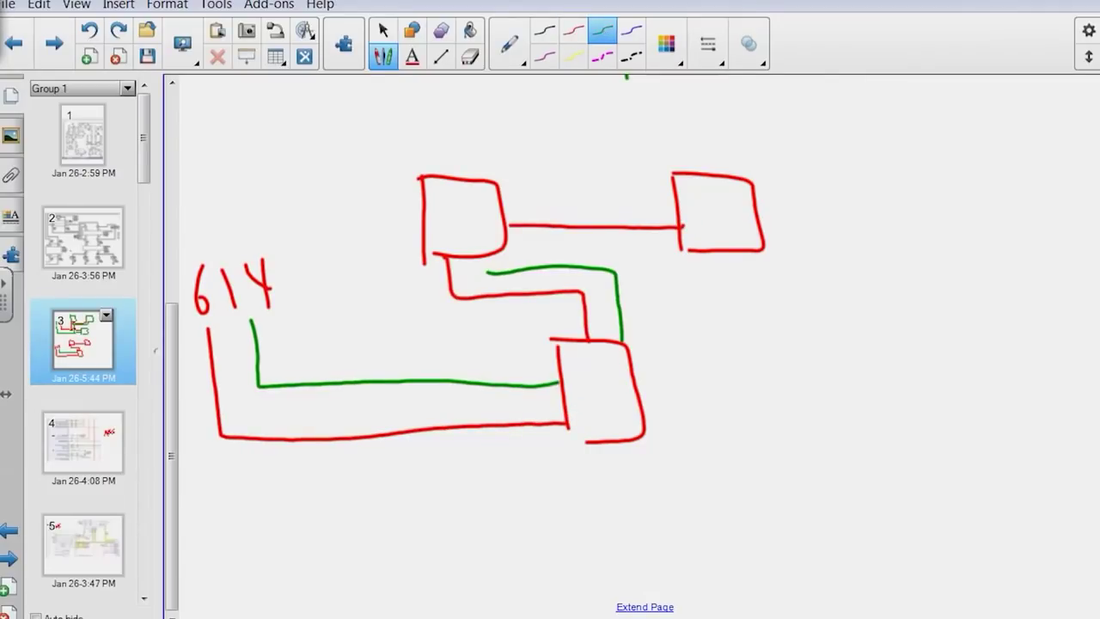
{"action": "left_click_drag", "start_coordinate": [497, 203], "coordinate": [672, 199]}
{"action": "scroll", "coordinate": [550, 344], "scroll_direction": "up", "scroll_amount": 5}
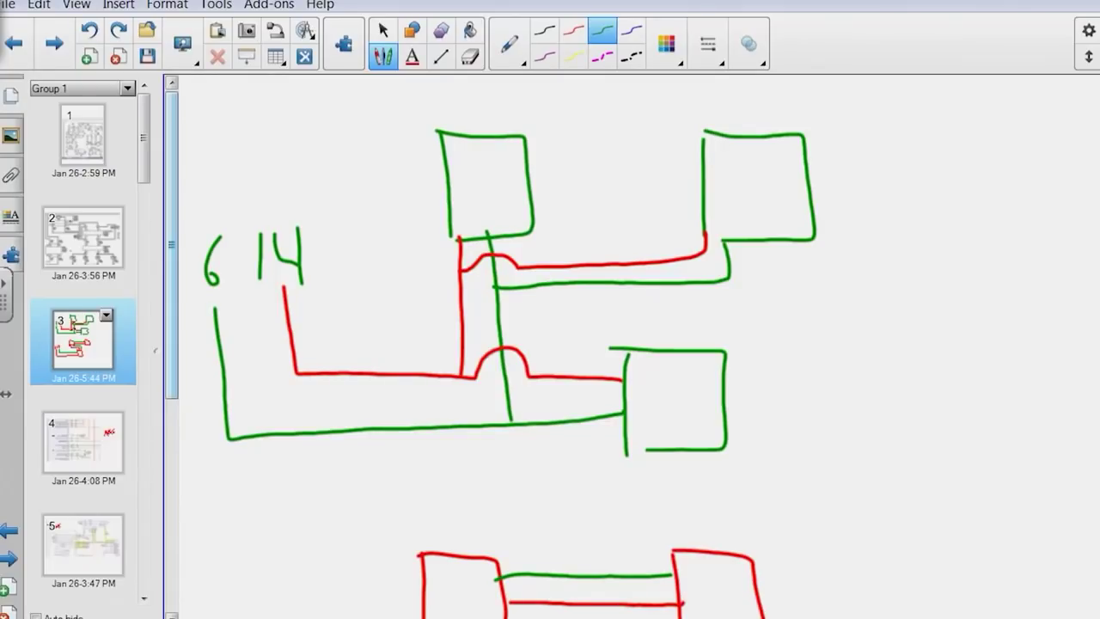
Handwrite a green ECM label beside the right box of the lower diagram
{"action": "scroll", "coordinate": [550, 344], "scroll_direction": "down", "scroll_amount": 3}
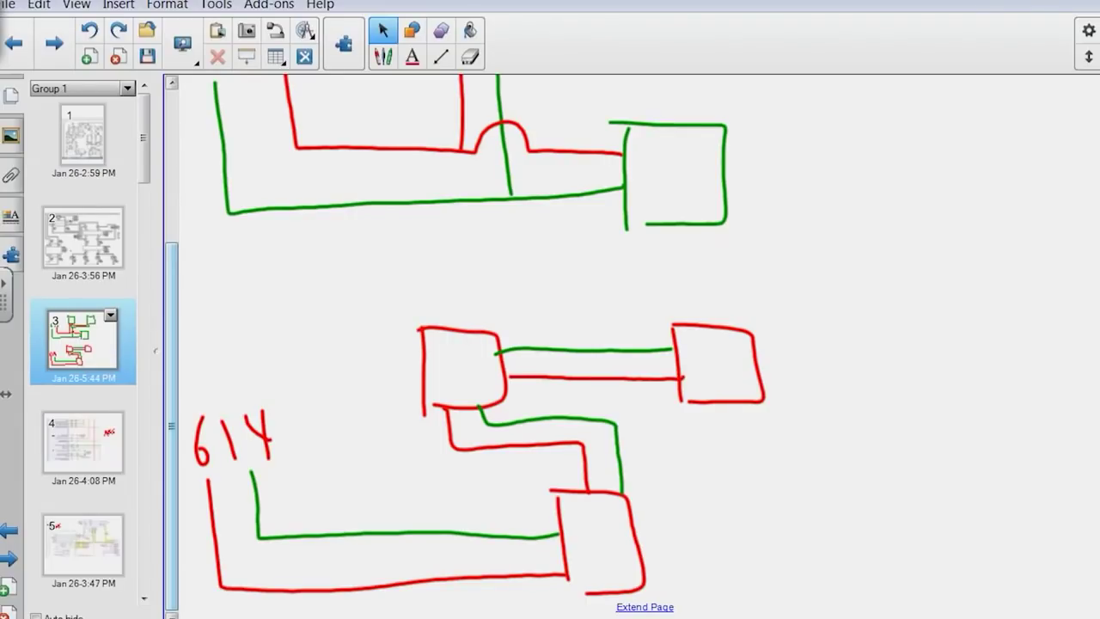
{"action": "left_click", "coordinate": [383, 57]}
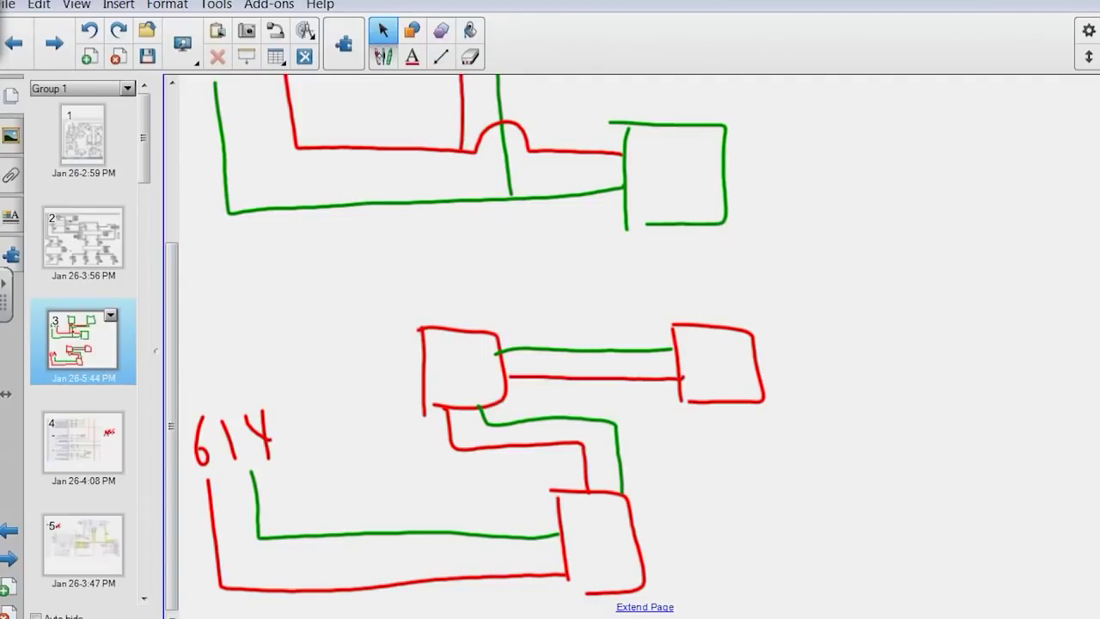
{"action": "mouse_move", "coordinate": [846, 335]}
{"action": "left_mouse_down"}
{"action": "mouse_move", "coordinate": [808, 379]}
{"action": "mouse_move", "coordinate": [832, 377]}
{"action": "left_mouse_up"}
{"action": "mouse_move", "coordinate": [791, 354]}
{"action": "left_mouse_down"}
{"action": "mouse_move", "coordinate": [813, 348]}
{"action": "mouse_move", "coordinate": [875, 381]}
{"action": "left_mouse_up"}
{"action": "mouse_move", "coordinate": [885, 393]}
{"action": "left_mouse_down"}
{"action": "mouse_move", "coordinate": [922, 364]}
{"action": "mouse_move", "coordinate": [968, 387]}
{"action": "left_mouse_up"}
Handwrite green TCM above the middle box and ABS beside the lower box
{"action": "left_click_drag", "start_coordinate": [330, 310], "coordinate": [330, 365]}
{"action": "mouse_move", "coordinate": [301, 303]}
{"action": "left_mouse_down"}
{"action": "mouse_move", "coordinate": [370, 311]}
{"action": "mouse_move", "coordinate": [384, 353]}
{"action": "left_mouse_up"}
{"action": "left_click_drag", "start_coordinate": [385, 353], "coordinate": [443, 328]}
{"action": "left_click_drag", "start_coordinate": [669, 570], "coordinate": [727, 565]}
{"action": "left_click_drag", "start_coordinate": [683, 544], "coordinate": [722, 557]}
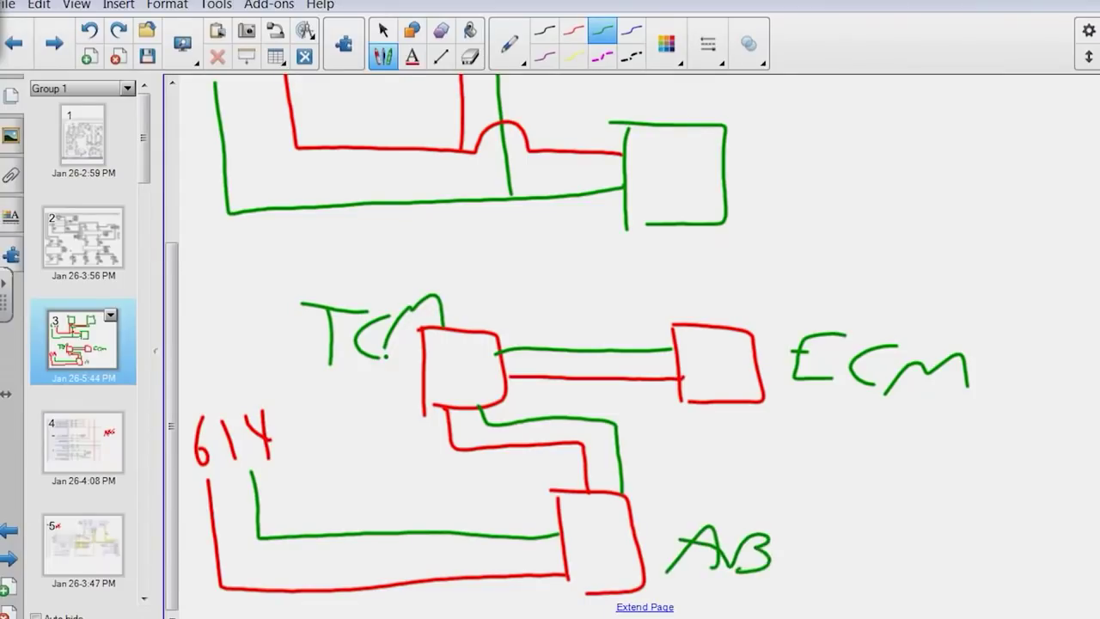
{"action": "left_click_drag", "start_coordinate": [830, 545], "coordinate": [803, 579]}
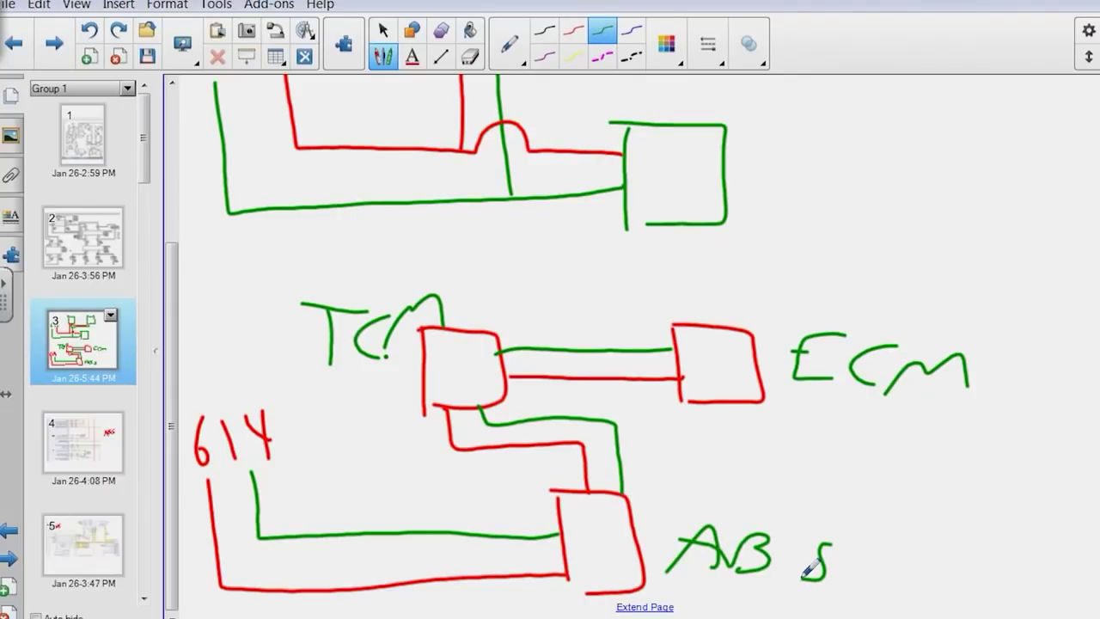
{"action": "scroll", "coordinate": [808, 569], "scroll_direction": "up", "scroll_amount": 5}
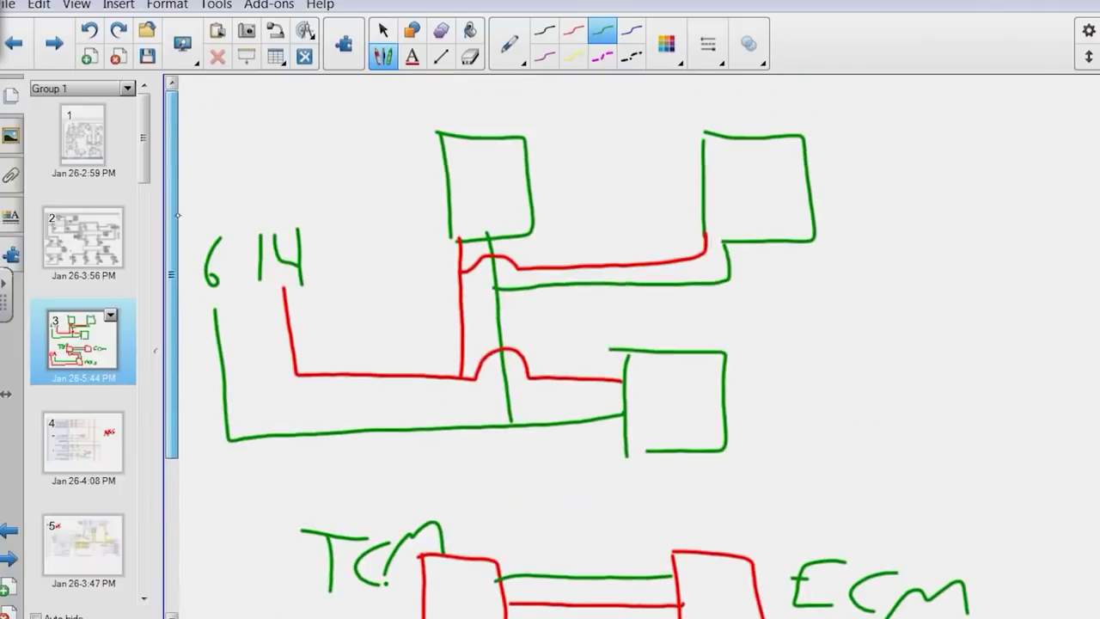